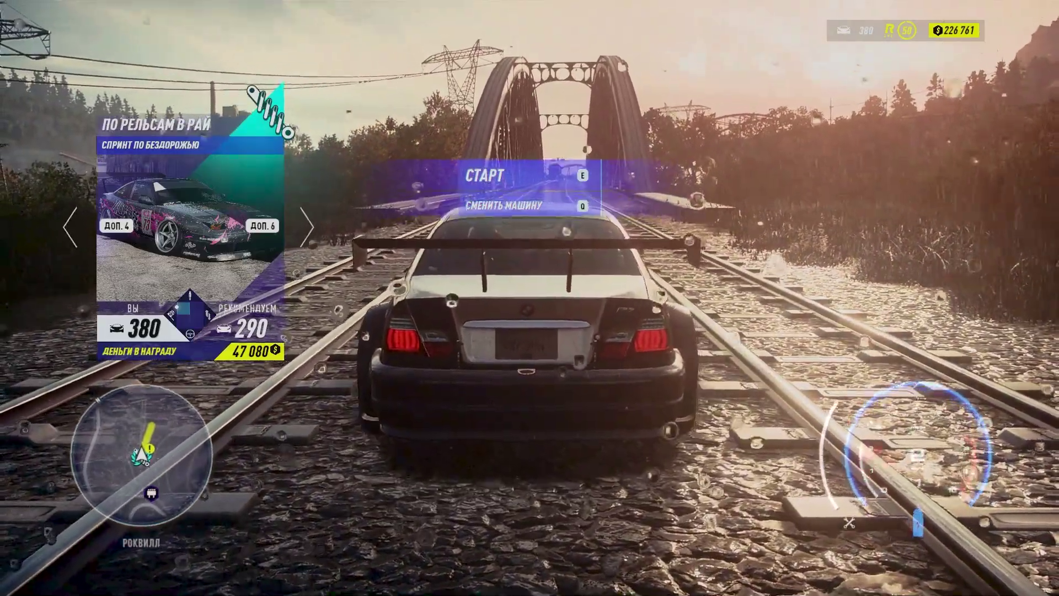
# - Drive the BMW onto the railway tracks and skip radio songs until 'Writing on the Wall' plays
pyautogui.press('w')
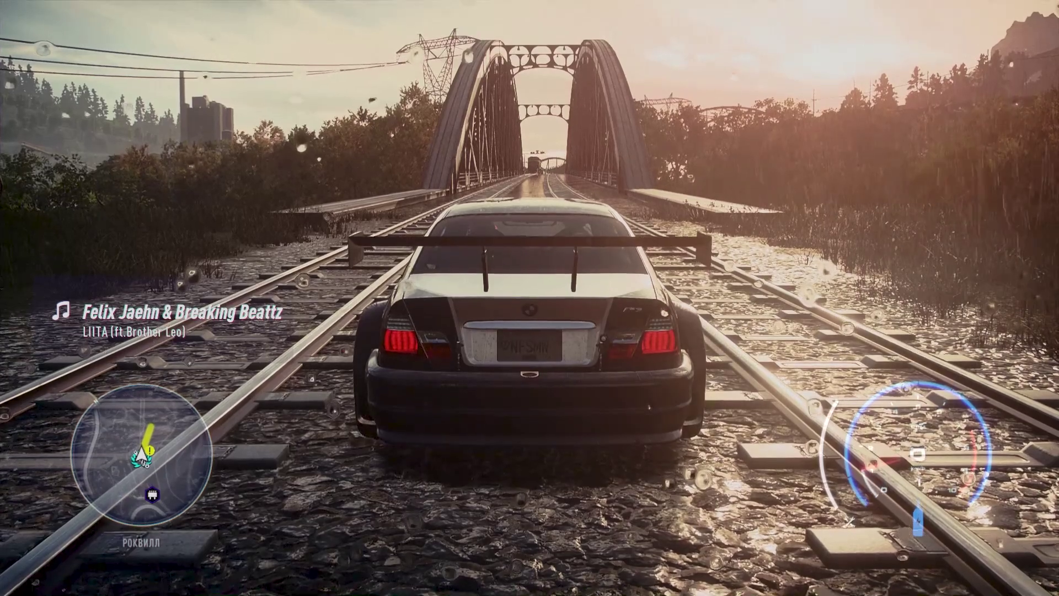
pyautogui.press('n')
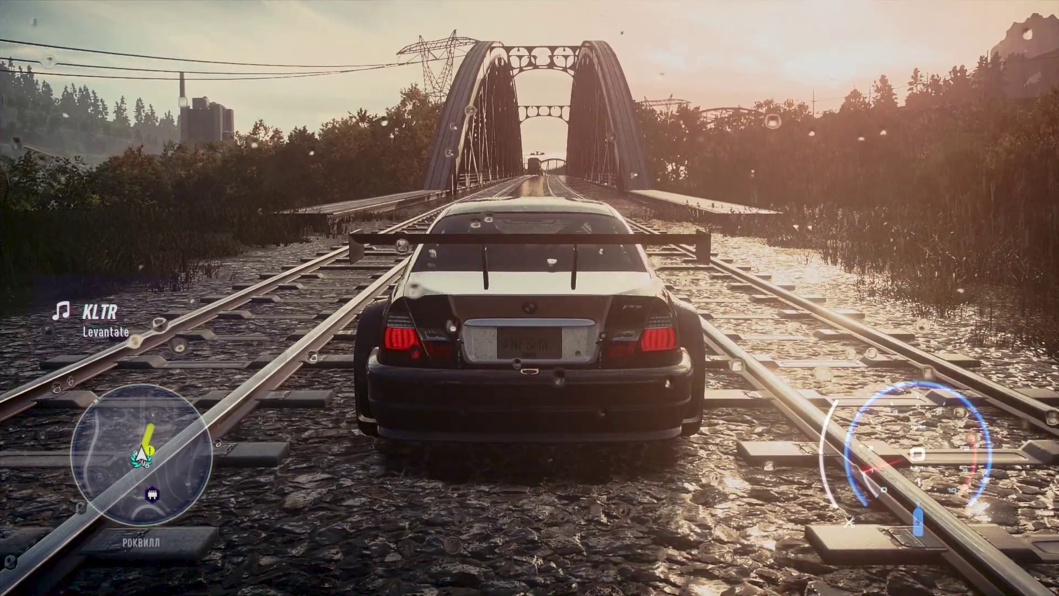
pyautogui.press('n')
pyautogui.press('n')
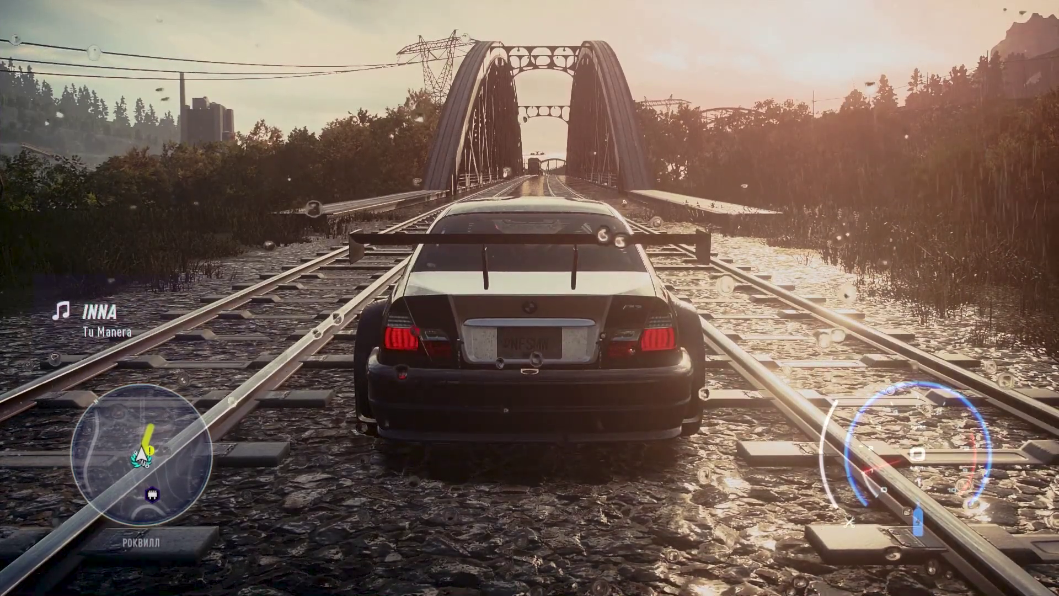
pyautogui.press('n')
pyautogui.press('n')
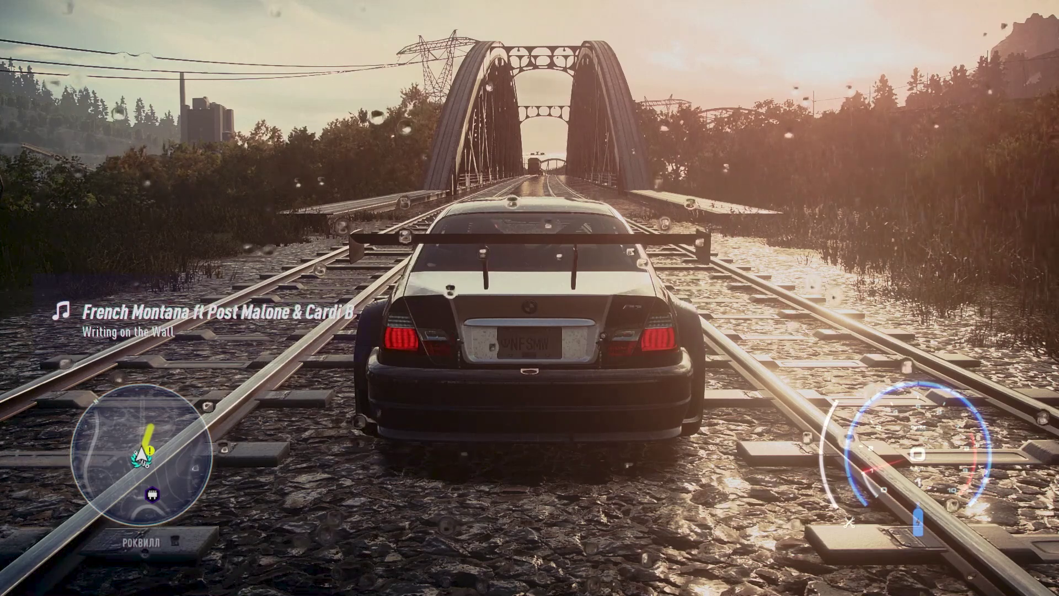
pyautogui.press('n')
pyautogui.press('n')
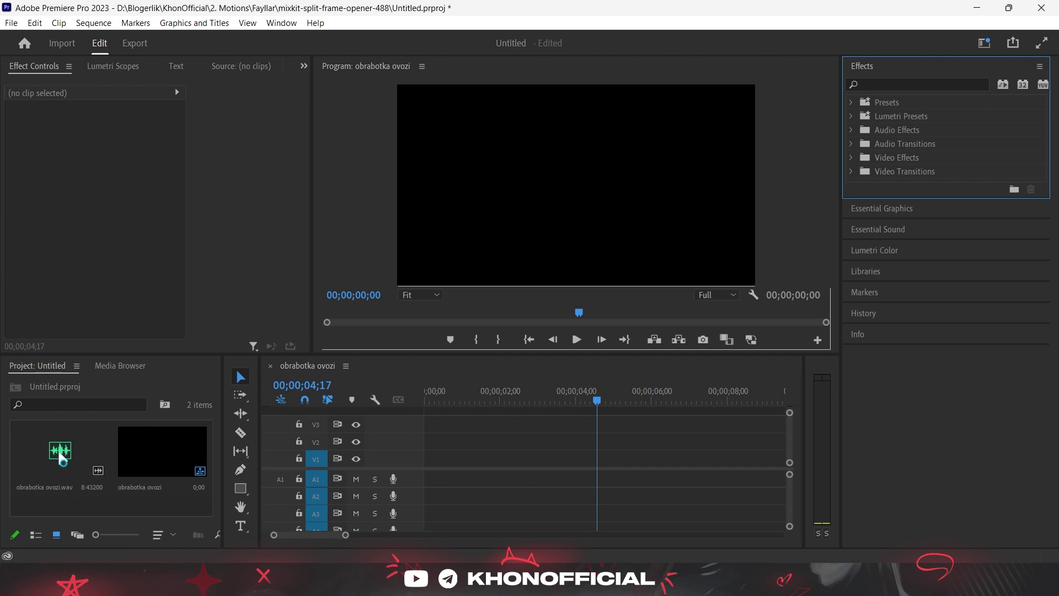
# - Place obrabotka ovozi.wav on audio track A1 and play part of it back
pyautogui.moveTo(59, 455); pyautogui.dragTo(412, 484)
pyautogui.moveTo(598, 404); pyautogui.dragTo(518, 405)
pyautogui.press('space')
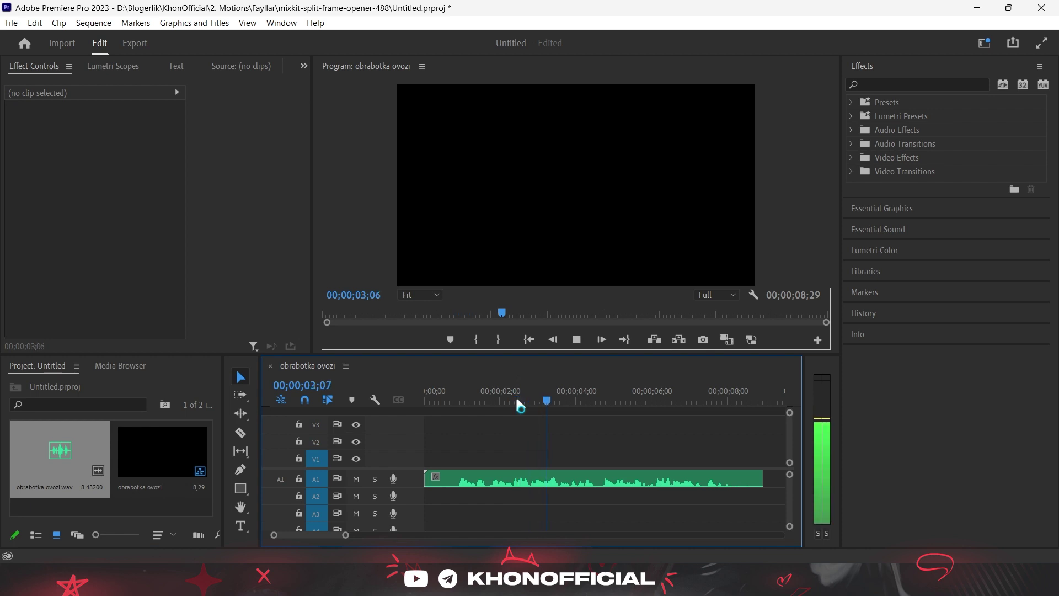
pyautogui.press('space')
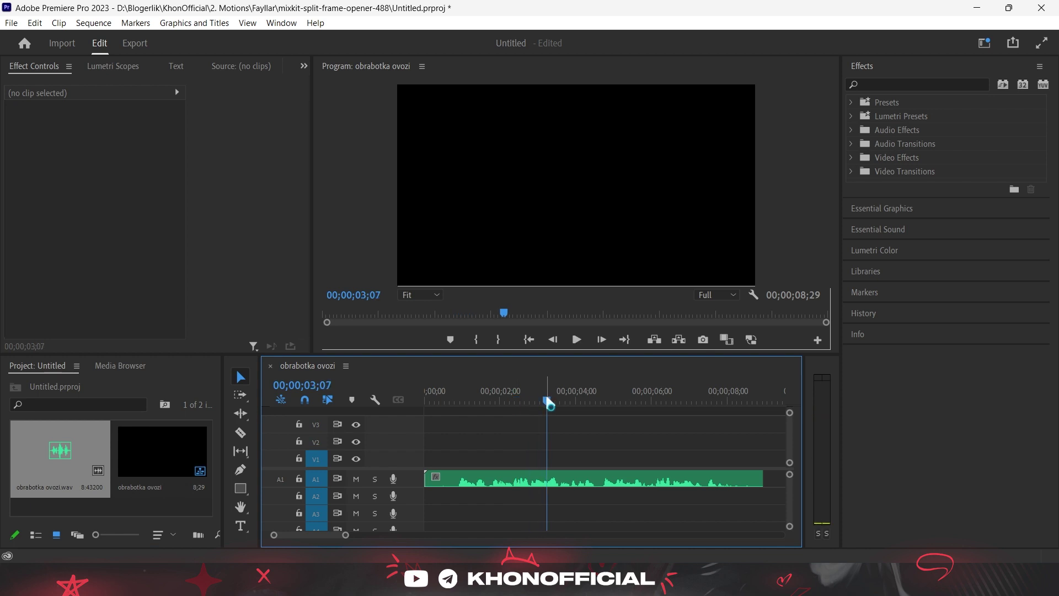
# - Cut the voice clip at 00;00;04;16 and select its second piece
pyautogui.moveTo(550, 404); pyautogui.dragTo(600, 404)
pyautogui.press('c')
pyautogui.click(603, 479)
pyautogui.press('v')
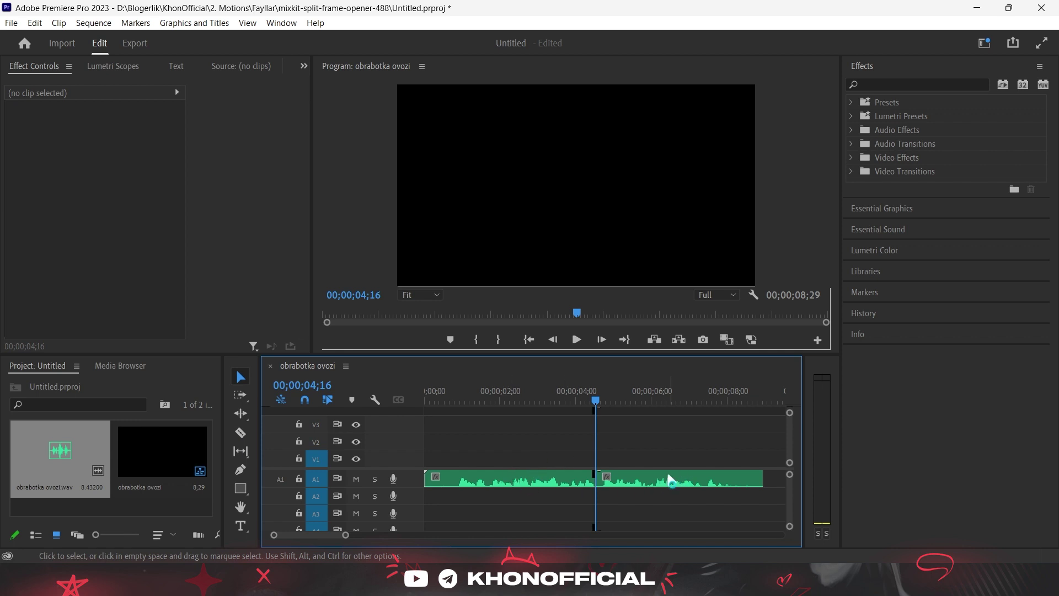
pyautogui.moveTo(620, 397); pyautogui.dragTo(646, 399)
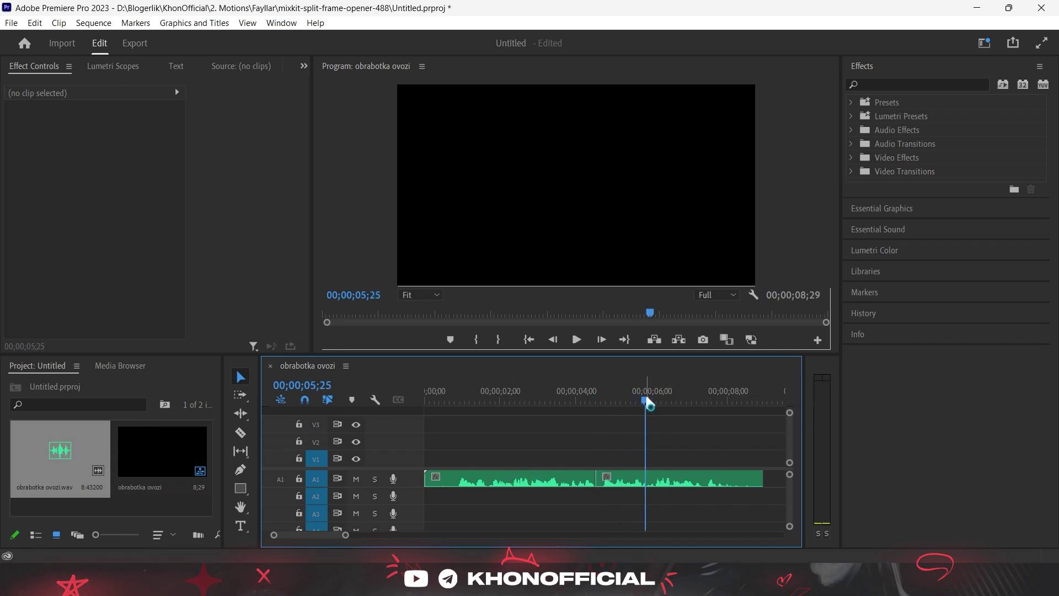
pyautogui.click(665, 484)
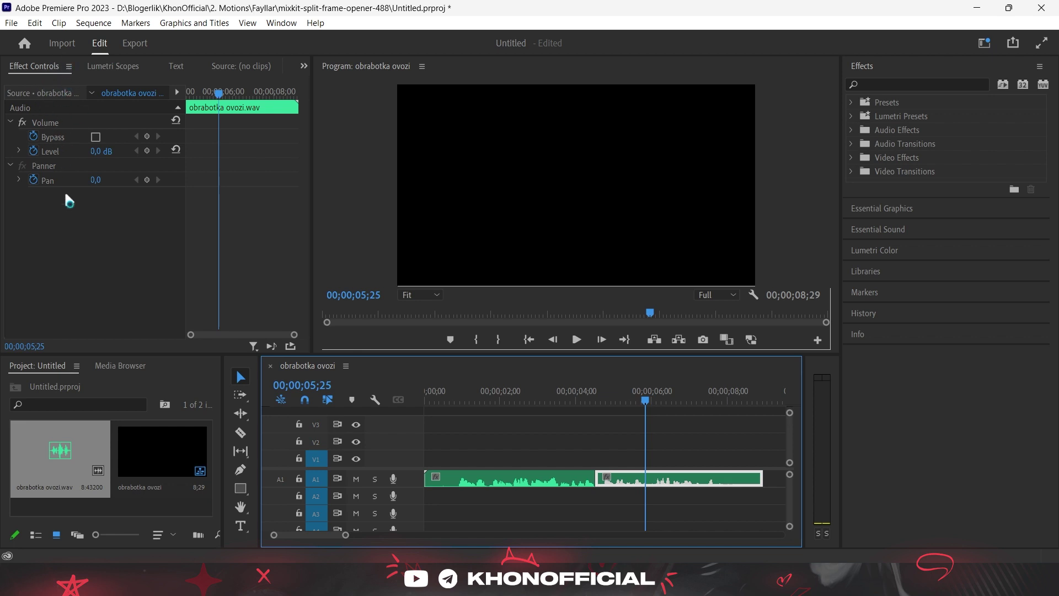
# - Open the Window menu to browse panels, then close it without choosing one
pyautogui.click(281, 23)
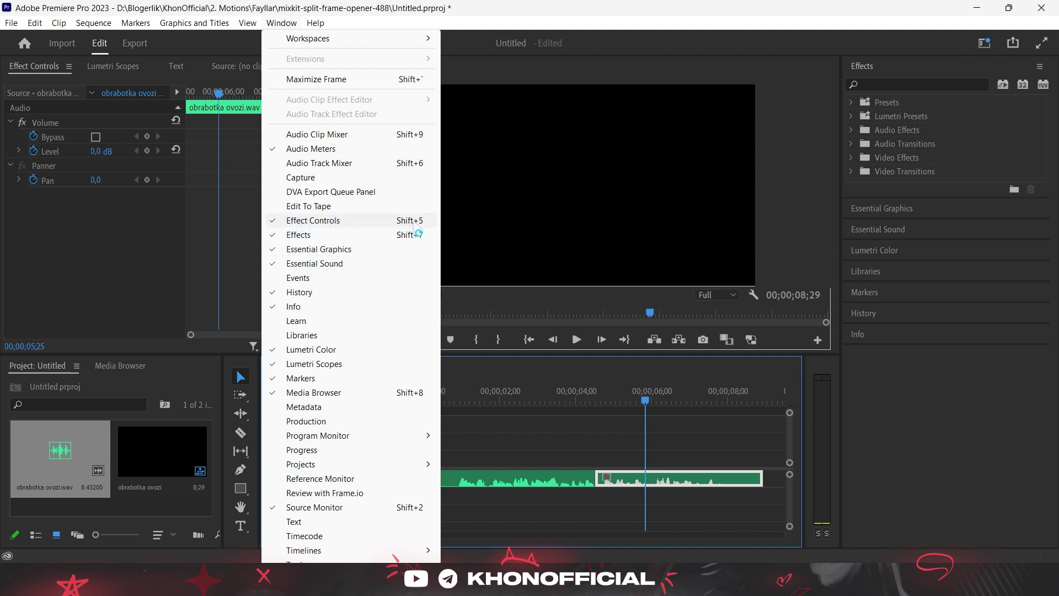
pyautogui.click(48, 72)
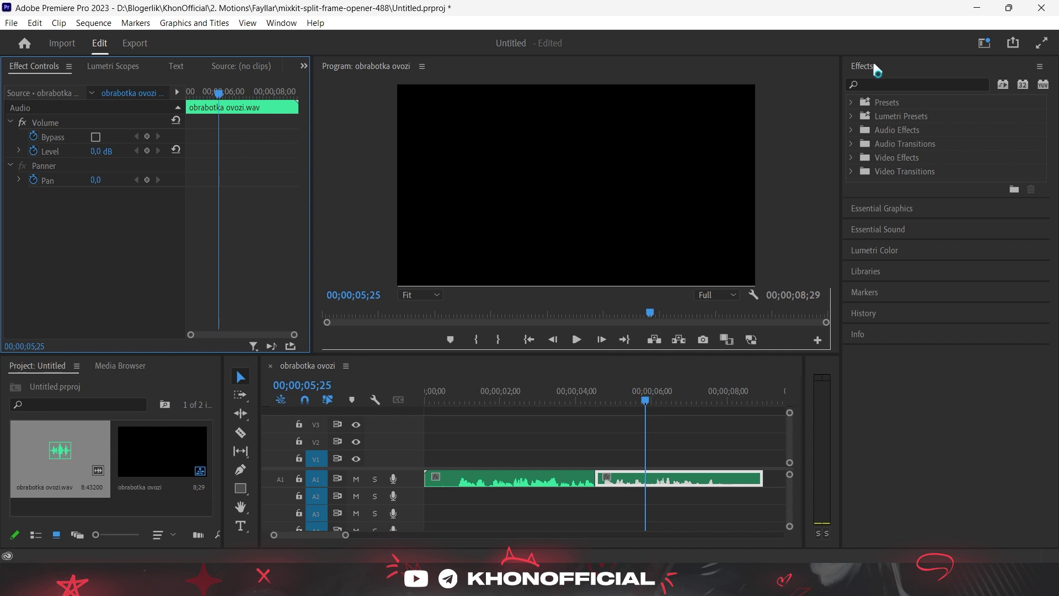
# - Search 'param', apply Parametric Equalizer to the second clip, and open its Custom Setup editor
pyautogui.click(886, 80)
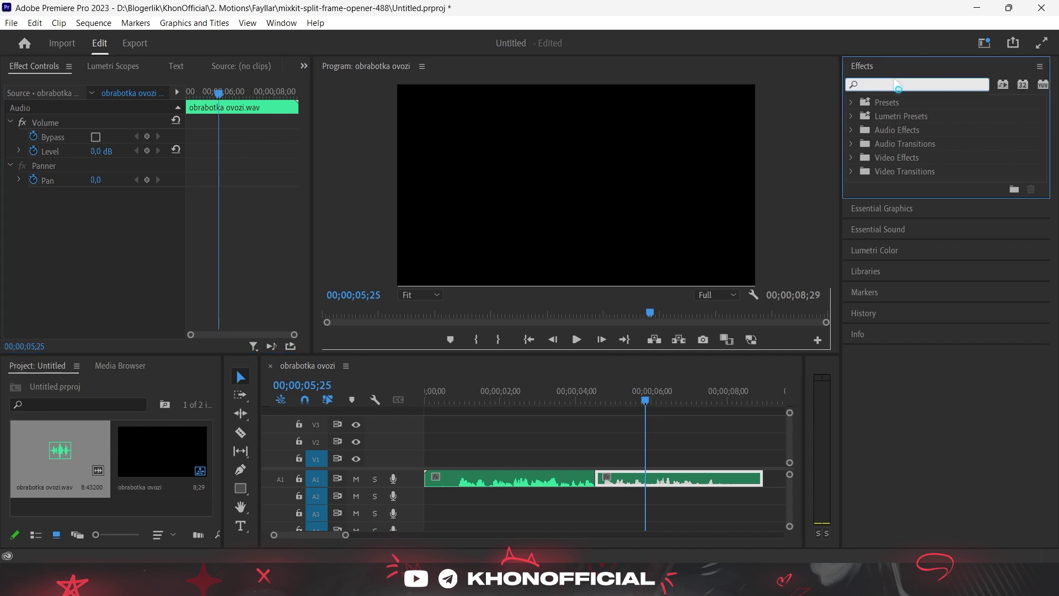
pyautogui.write('param')
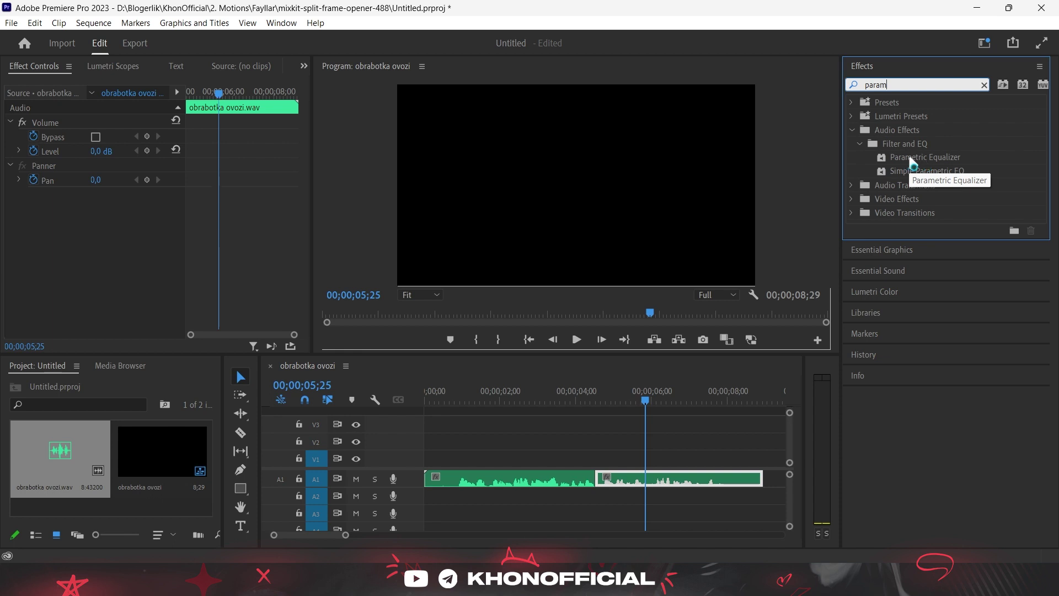
pyautogui.moveTo(911, 162); pyautogui.dragTo(667, 469)
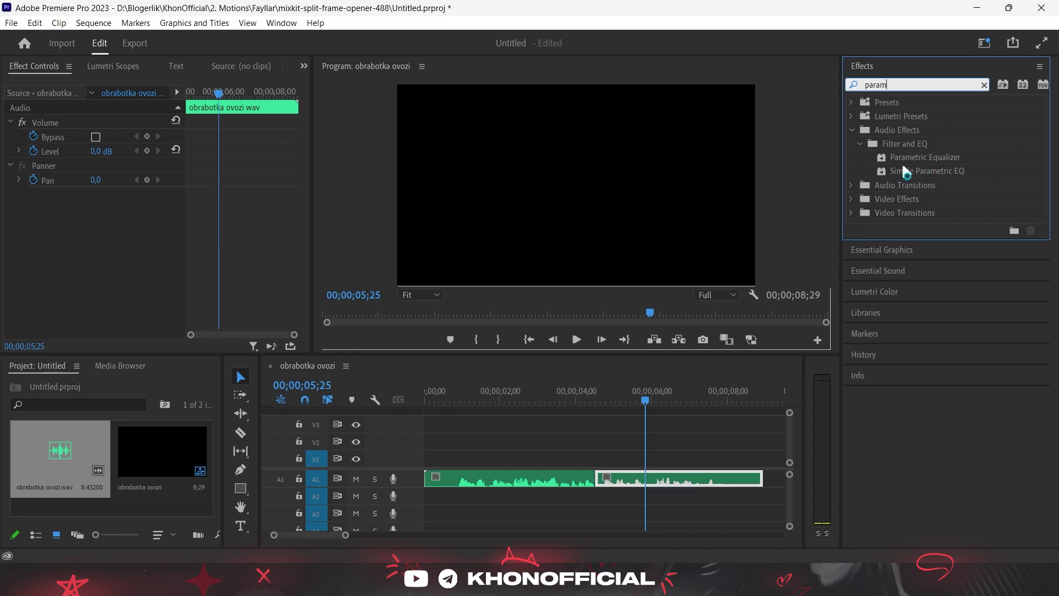
pyautogui.doubleClick(921, 158)
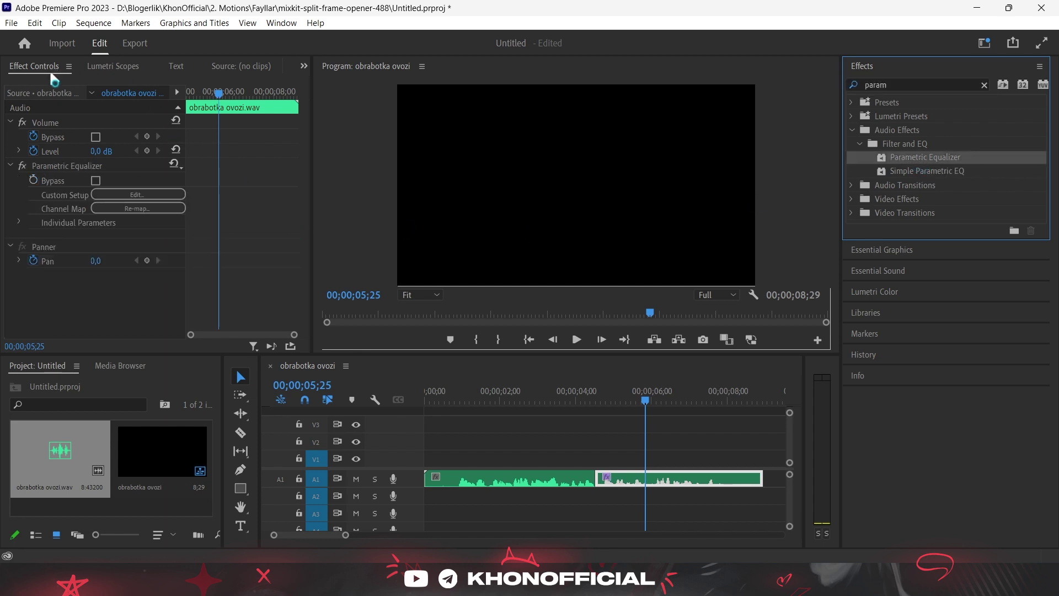
pyautogui.click(85, 166)
pyautogui.press('Delete')
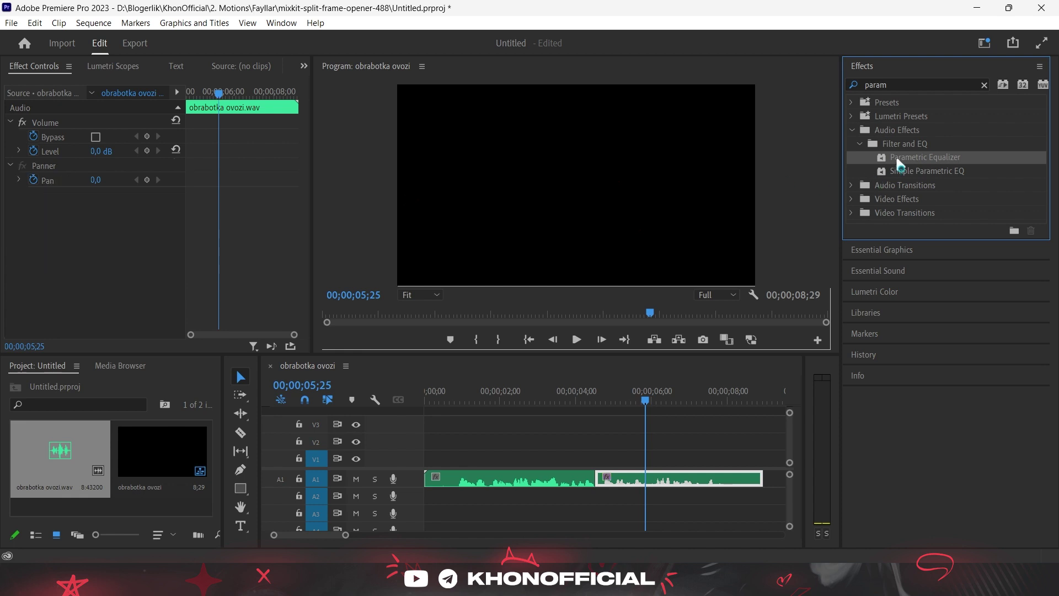
pyautogui.moveTo(921, 158); pyautogui.dragTo(657, 486)
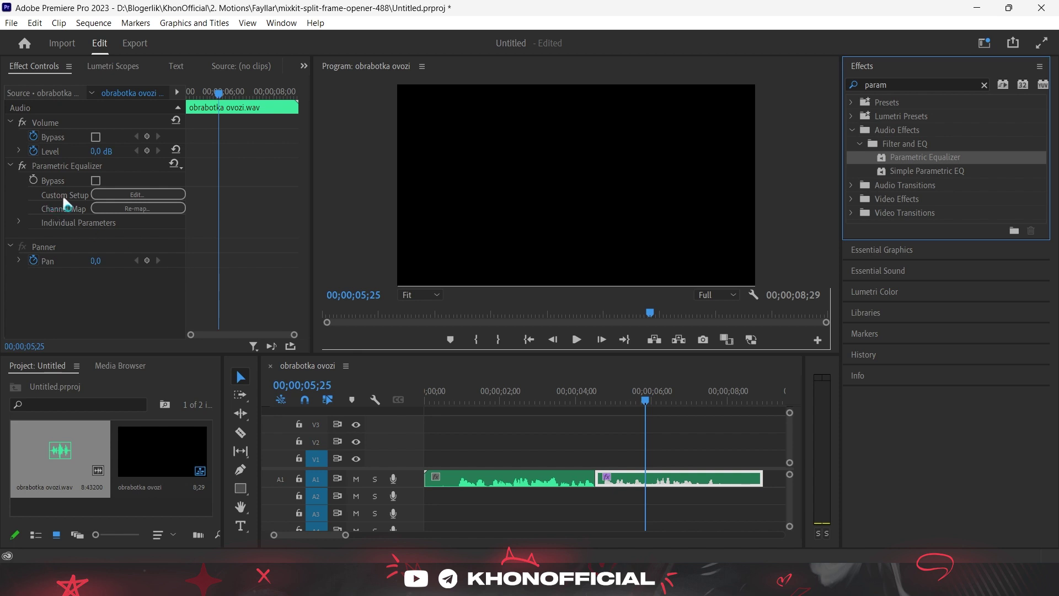
pyautogui.click(109, 197)
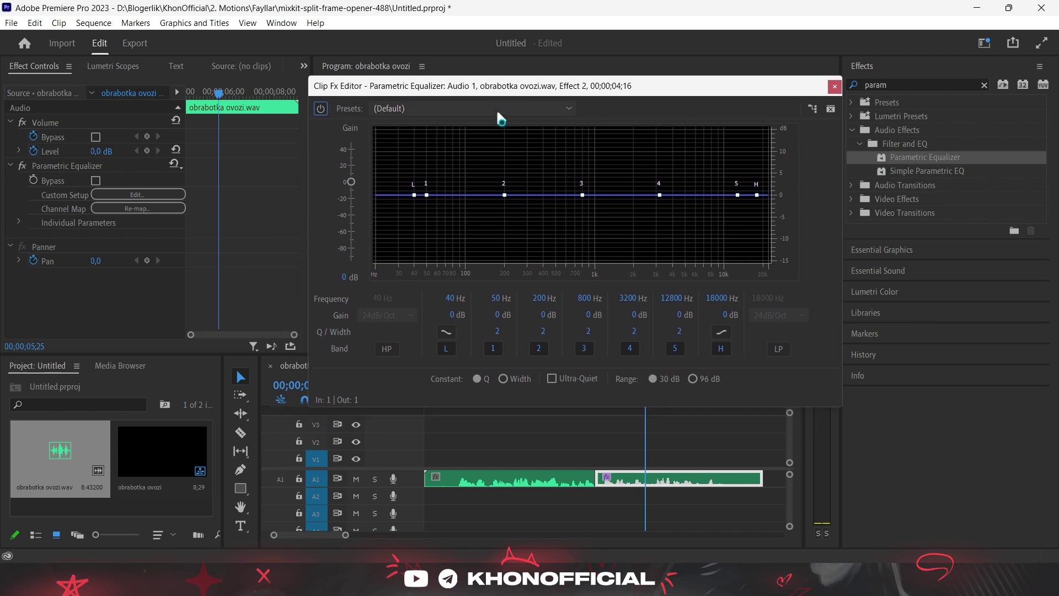
# - Try the Beefy Snare preset, then set the equalizer to the Vocal Enhancer preset
pyautogui.click(498, 110)
pyautogui.click(440, 156)
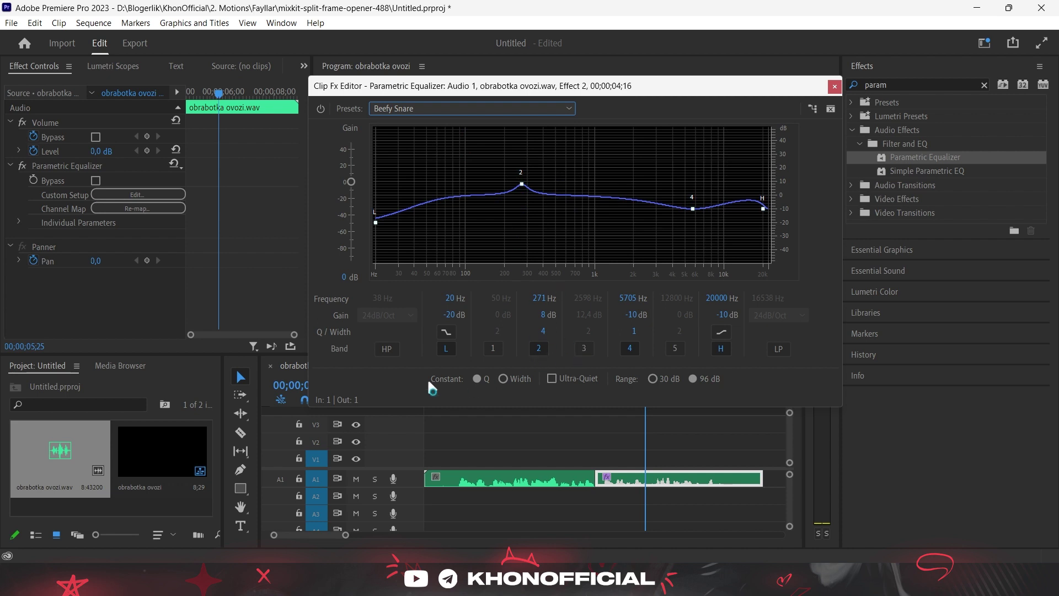
pyautogui.press('space')
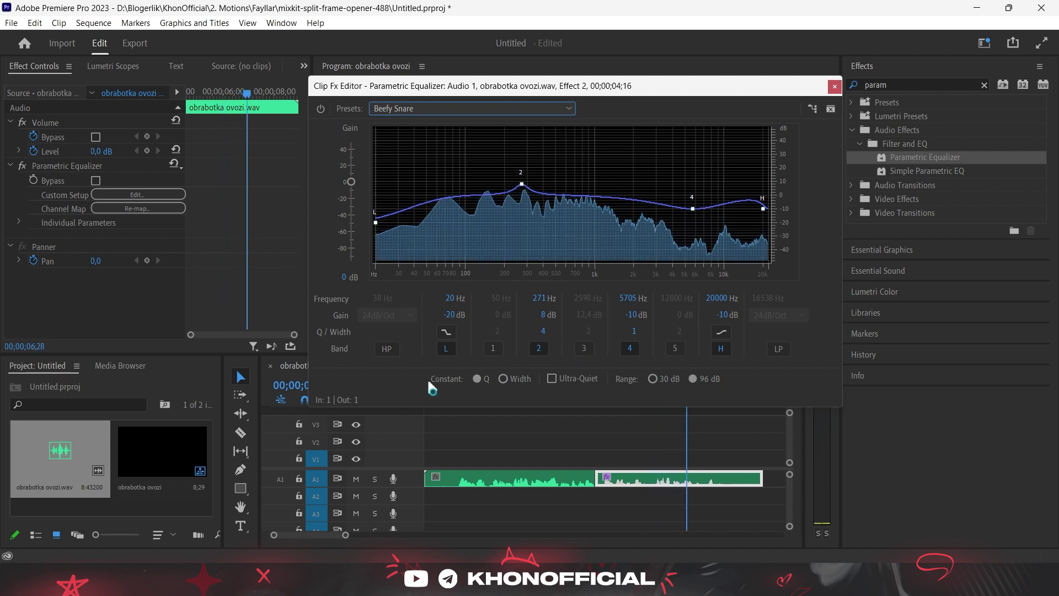
pyautogui.click(404, 109)
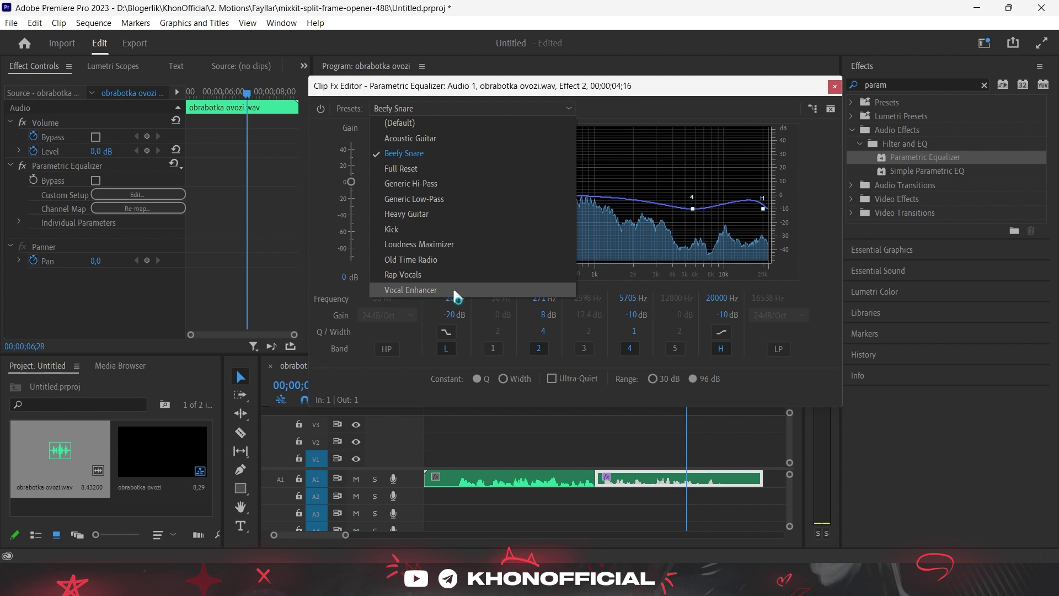
pyautogui.click(454, 291)
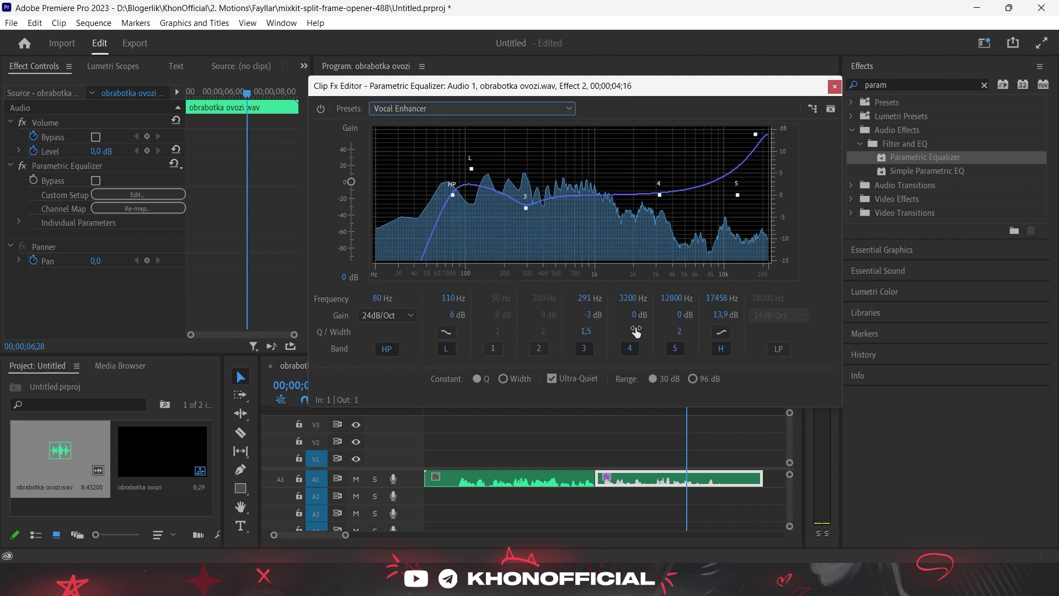
pyautogui.click(681, 448)
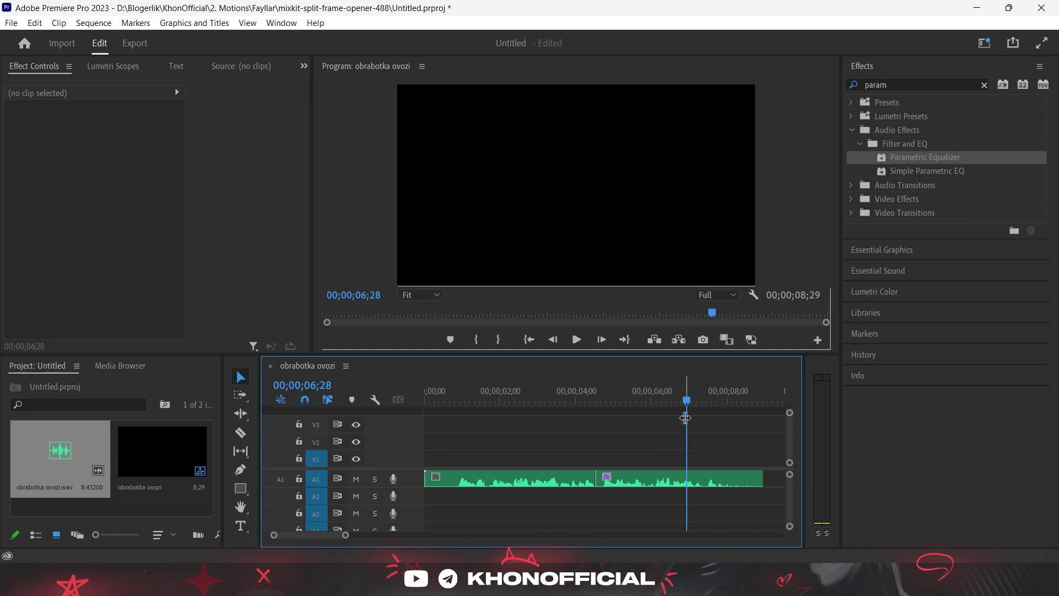
# - Play the second clip from 00;00;05;20 to hear the Vocal Enhancer result, then close the editor
pyautogui.moveTo(687, 402); pyautogui.dragTo(639, 401)
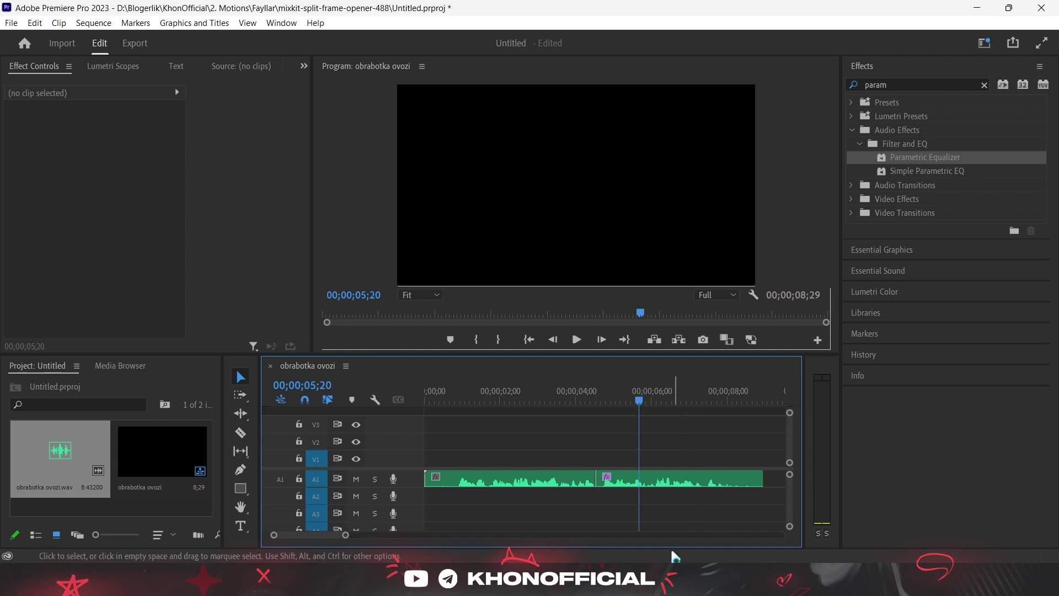
pyautogui.click(658, 480)
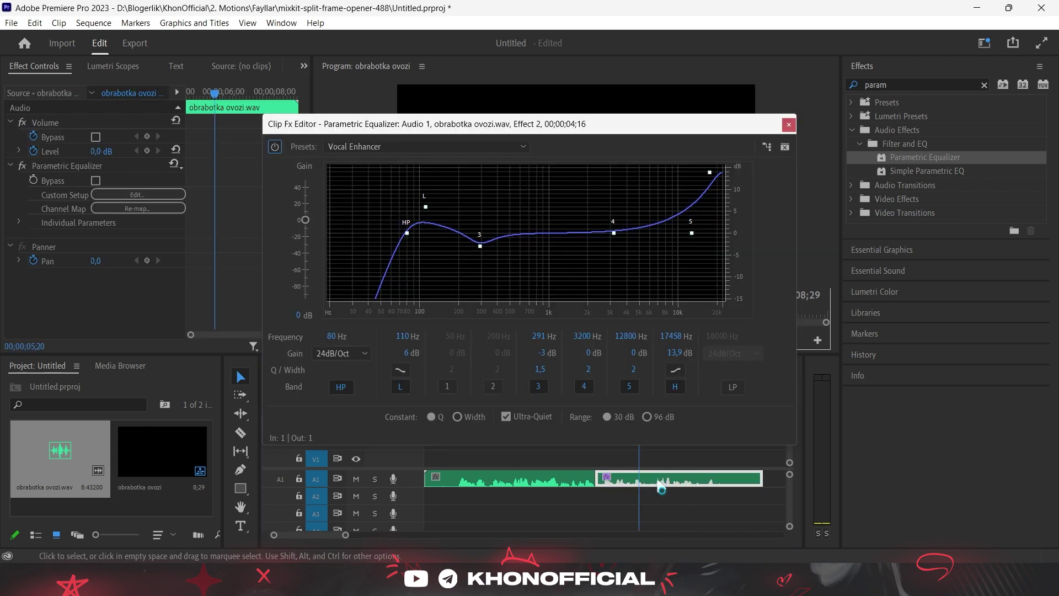
pyautogui.moveTo(550, 124); pyautogui.dragTo(414, 102)
pyautogui.press('space')
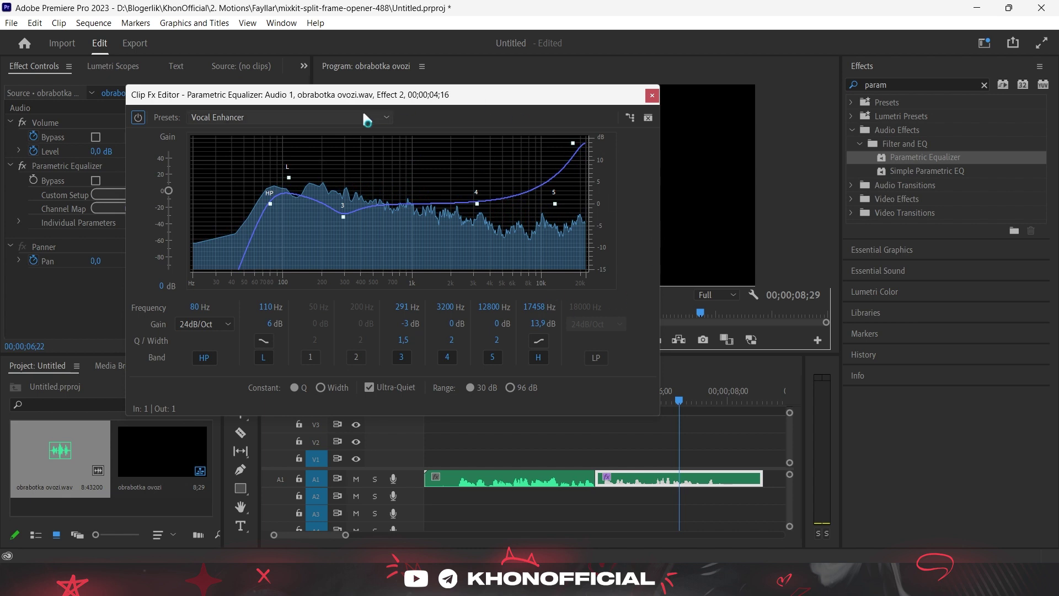
pyautogui.moveTo(414, 109); pyautogui.dragTo(471, 106)
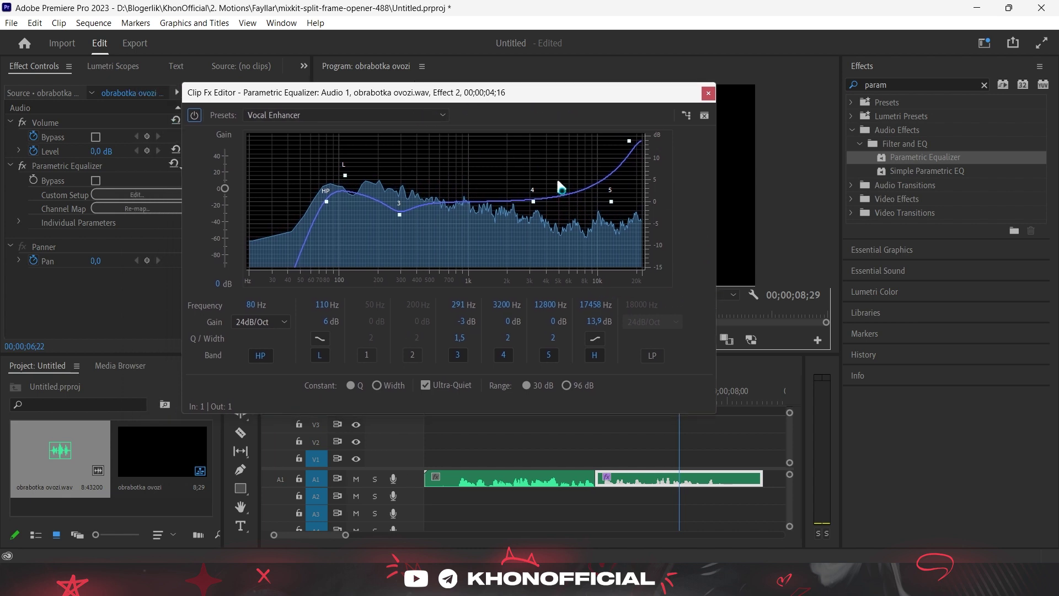
pyautogui.click(709, 94)
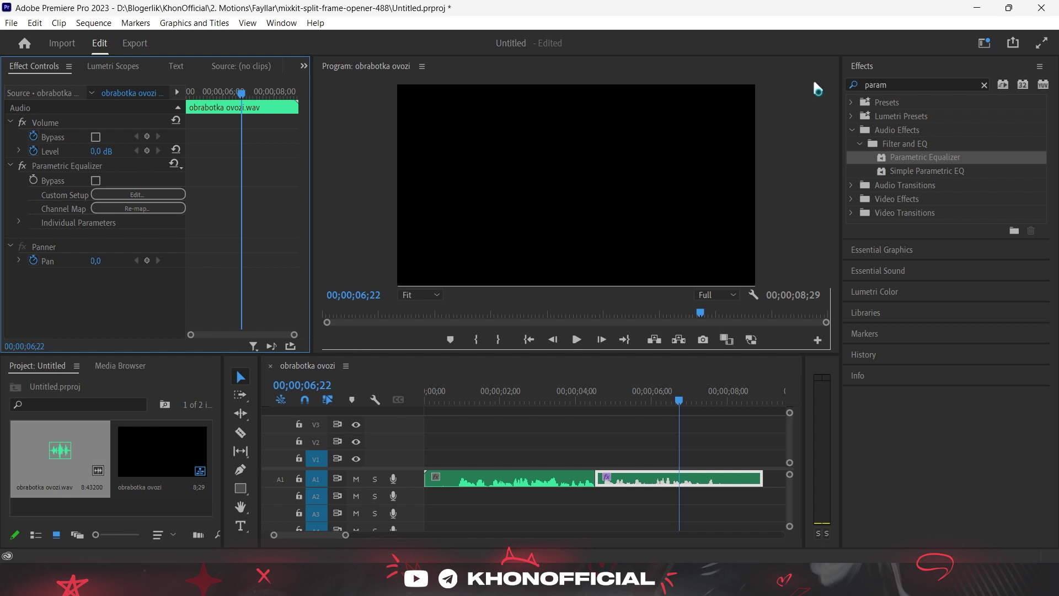
# - Search 'single' and add the Single-band Compressor to the second clip
pyautogui.click(984, 84)
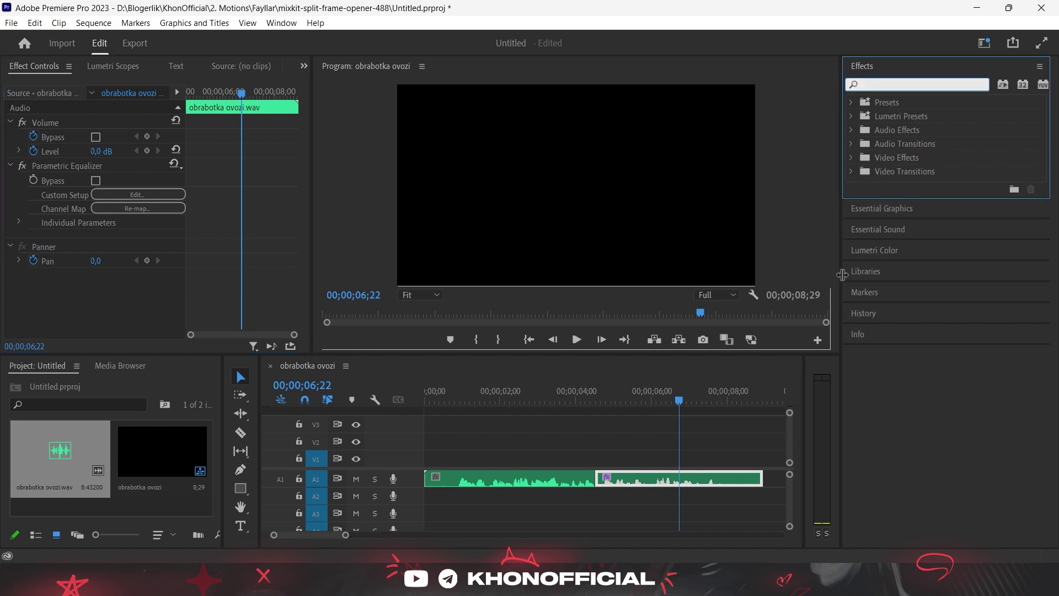
pyautogui.write('single')
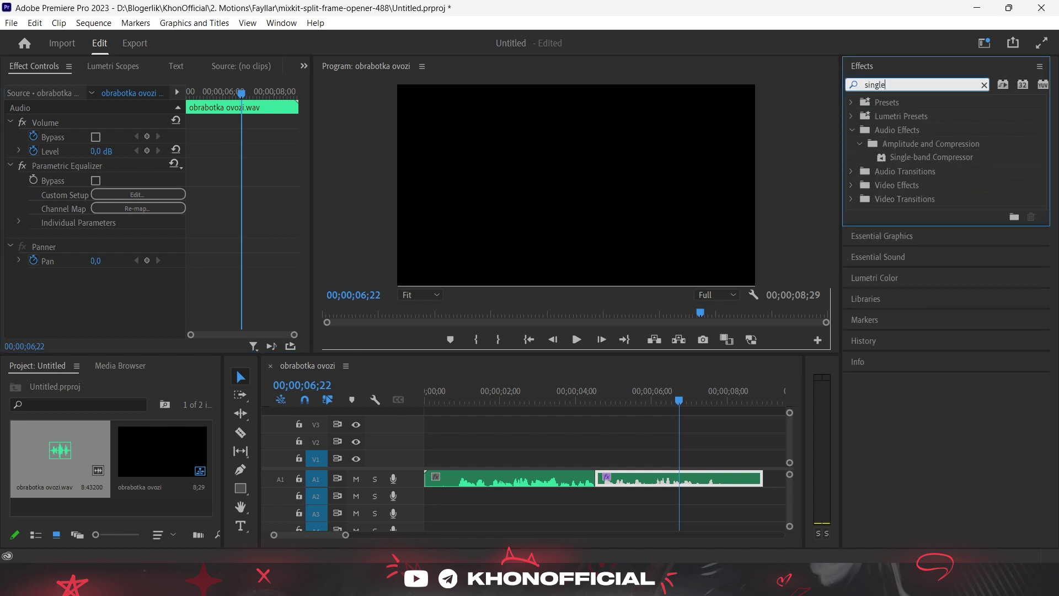
pyautogui.doubleClick(905, 157)
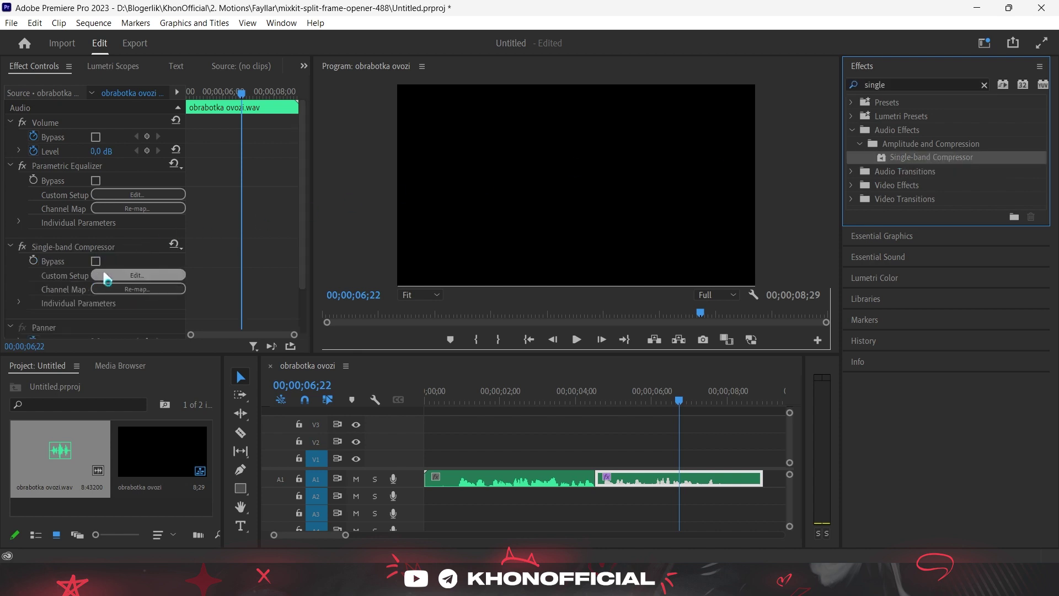
# - Set the compressor to the Voice Thickener preset and play the clip to preview it
pyautogui.click(108, 276)
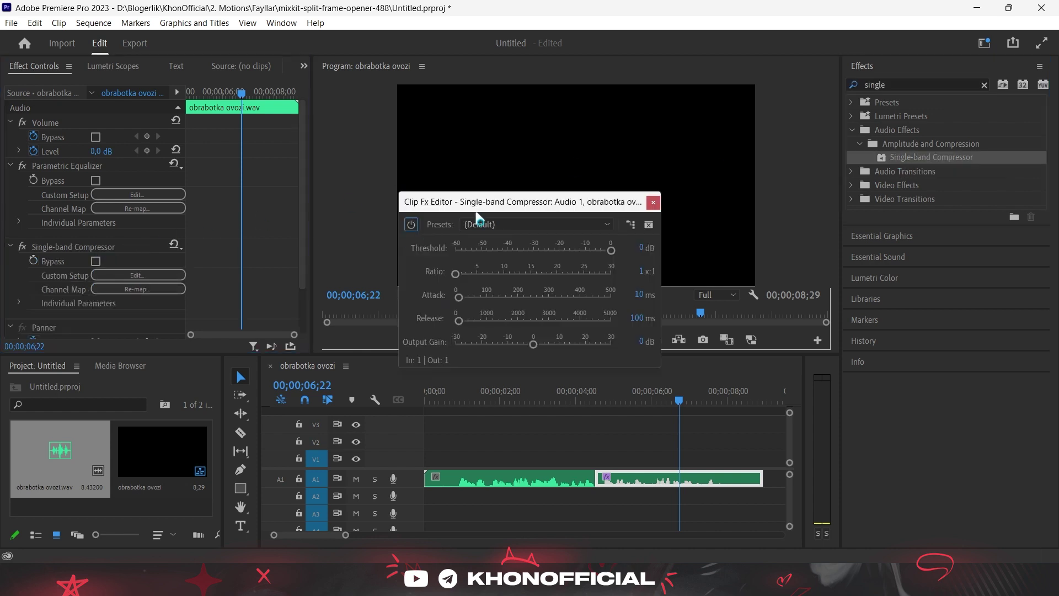
pyautogui.click(483, 225)
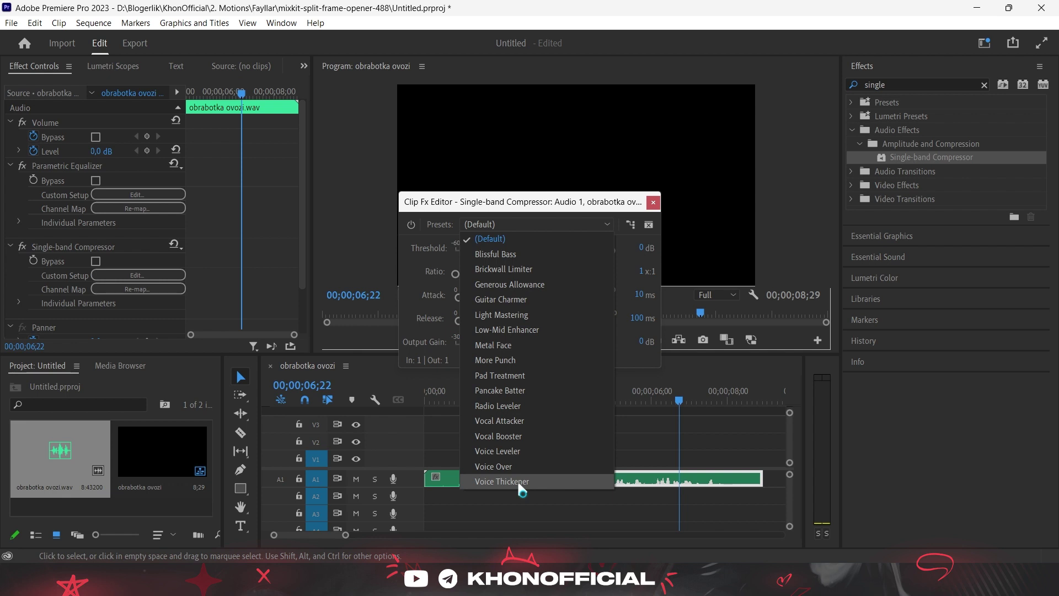
pyautogui.click(519, 482)
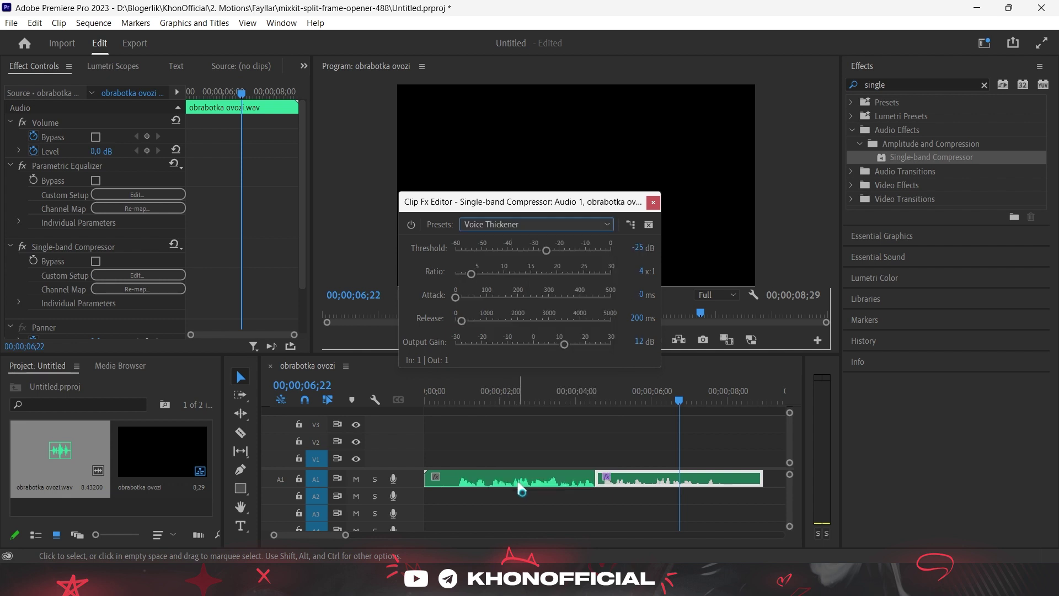
pyautogui.moveTo(520, 208); pyautogui.dragTo(506, 205)
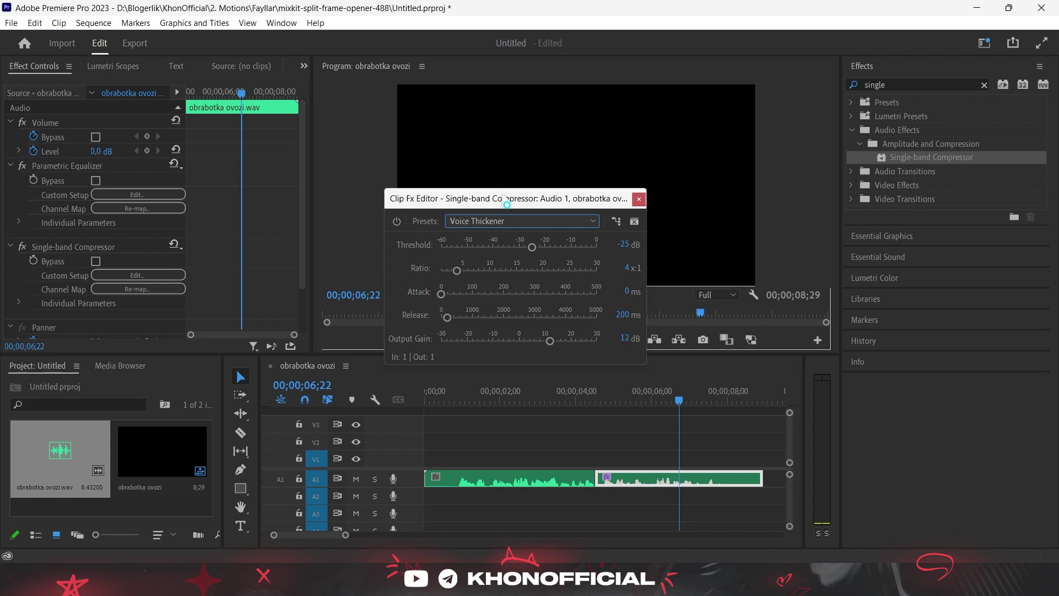
pyautogui.press('space')
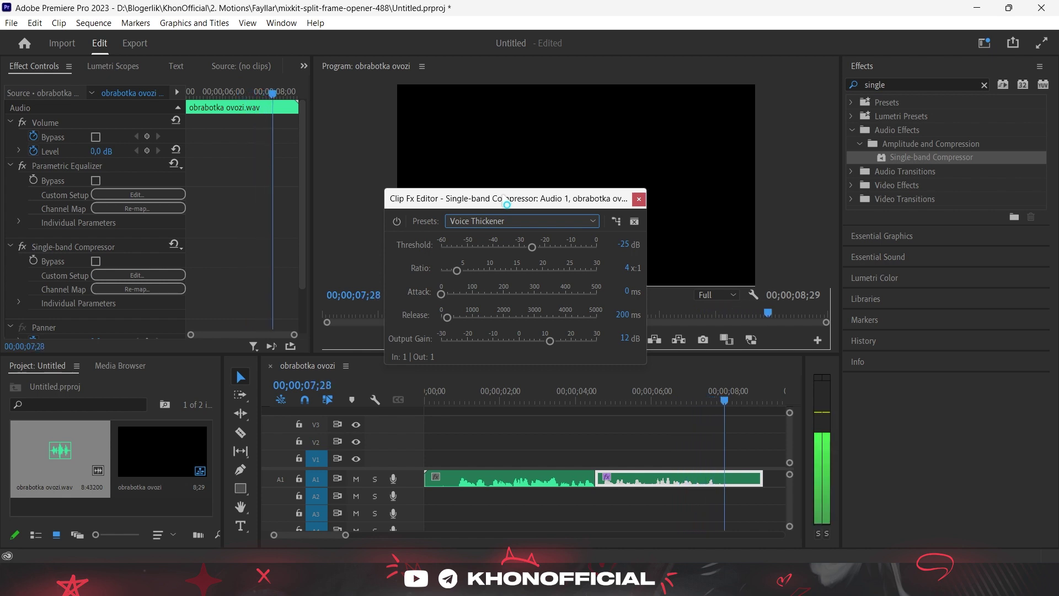
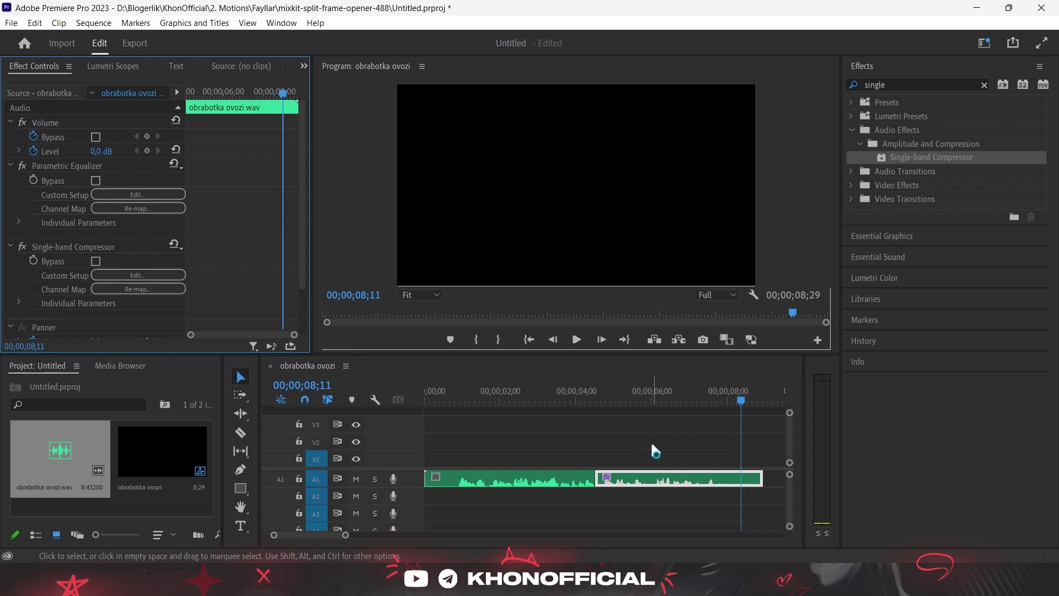
# - Drag the playhead on the obrabotka ovozi.wav timeline back to 00;00;06;00
pyautogui.click(719, 400)
pyautogui.moveTo(720, 402); pyautogui.dragTo(652, 403)
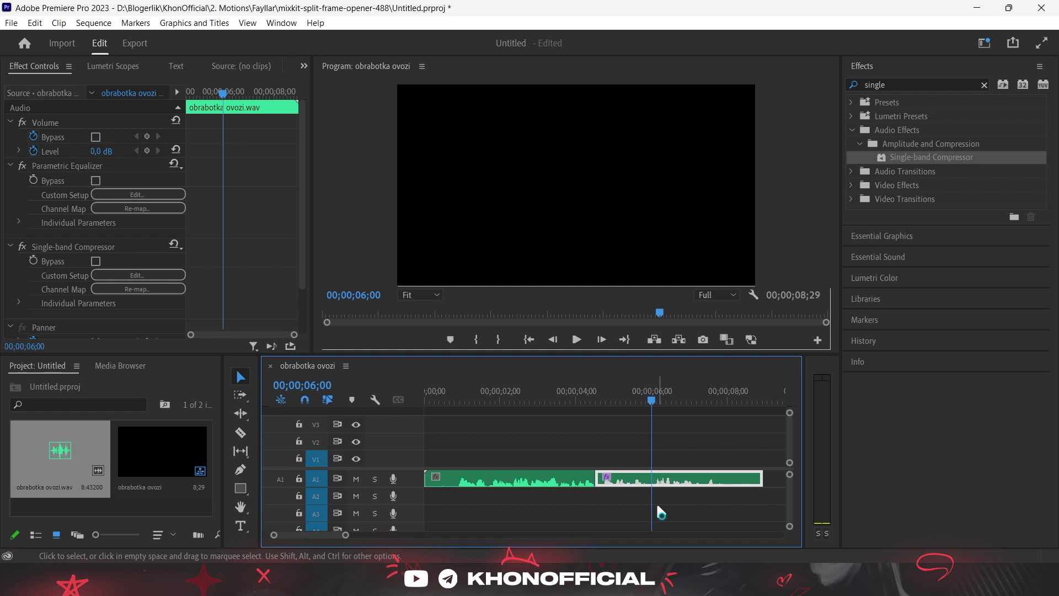
pyautogui.press('XF86AudioRaiseVolume')
pyautogui.click(891, 84)
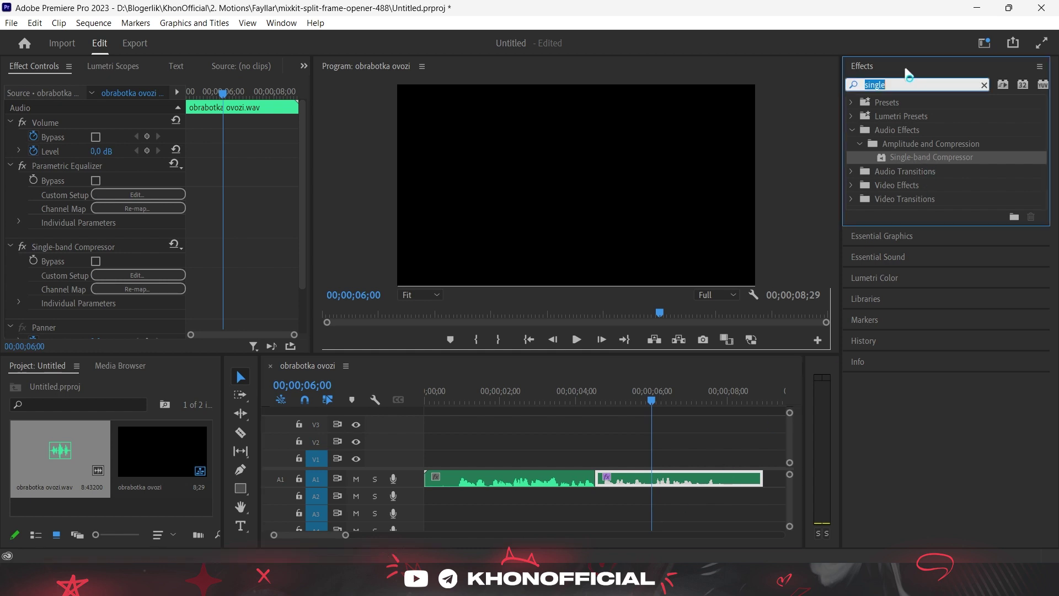
# - Apply the DeNoise effect to obrabotka ovozi.wav and open its Custom Setup editor
pyautogui.write('denois')
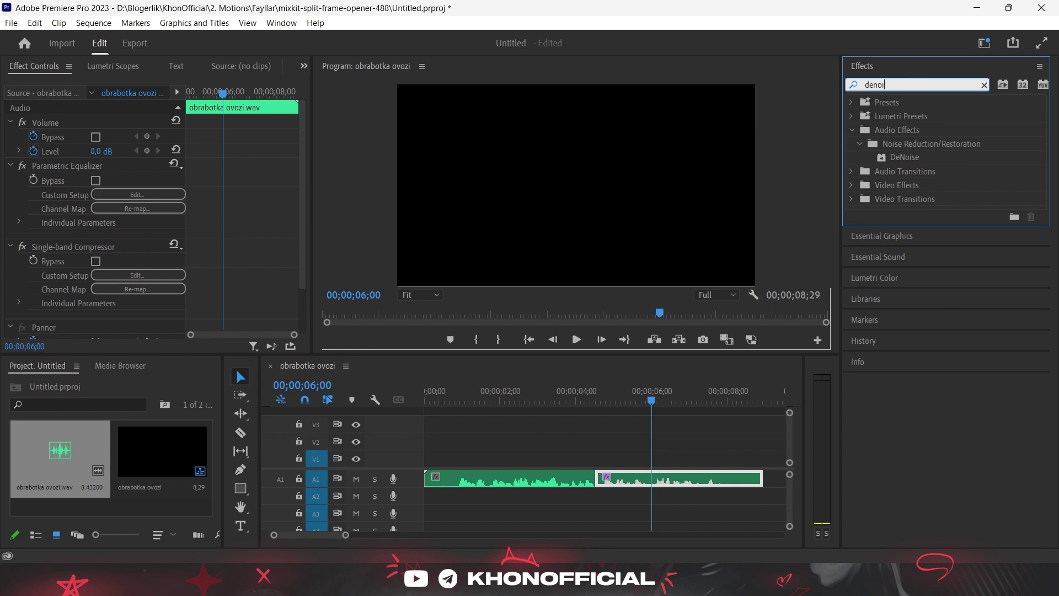
pyautogui.doubleClick(905, 157)
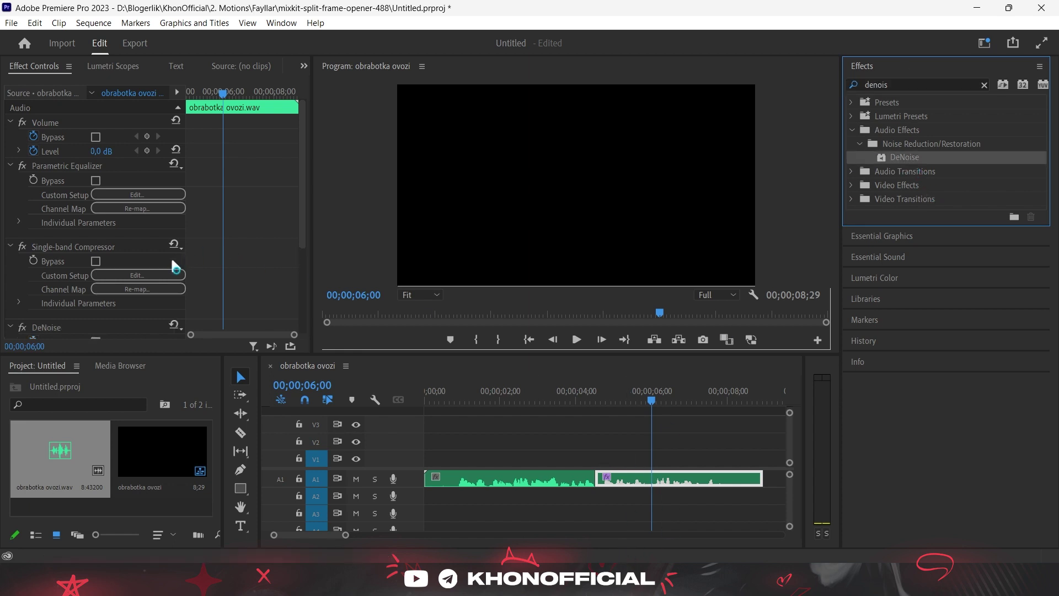
pyautogui.scroll(-5, 170, 307)
pyautogui.click(124, 221)
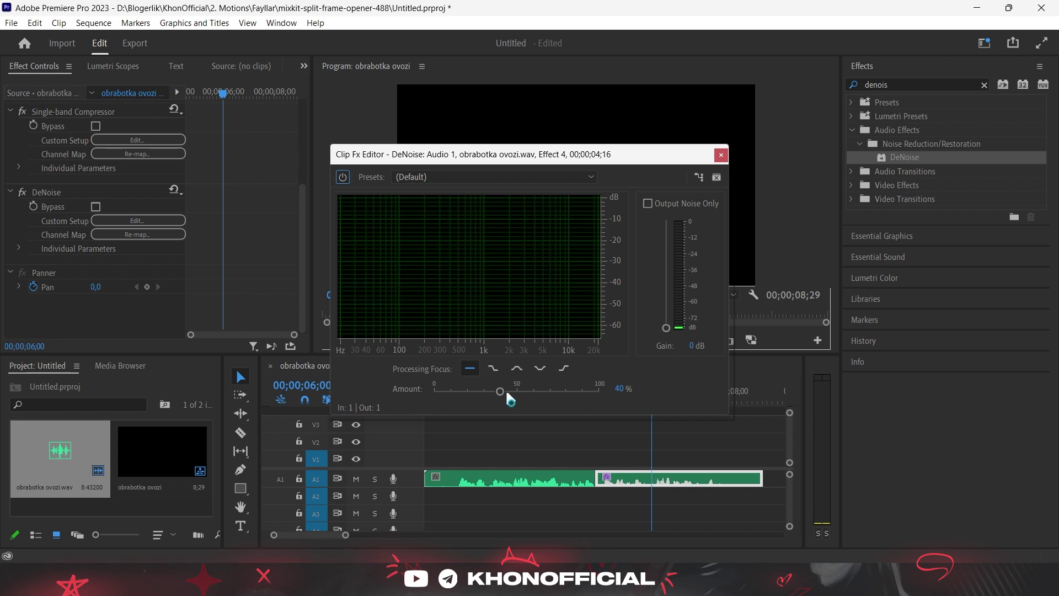
# - Drop the DeNoise Amount to 29% in the Clip Fx Editor, then close the editor
pyautogui.moveTo(508, 394); pyautogui.dragTo(483, 407)
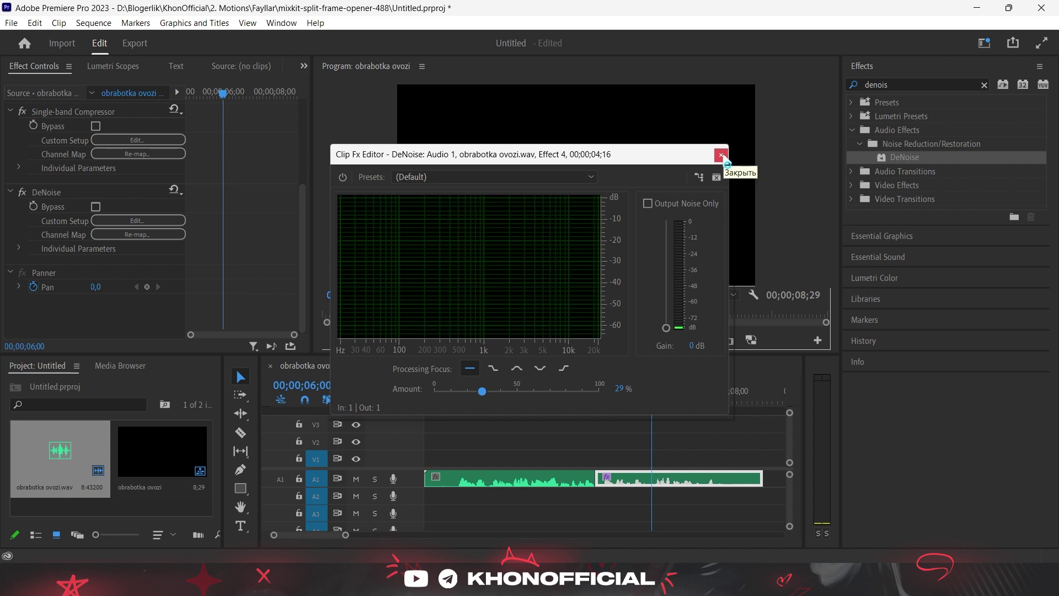
pyautogui.click(721, 155)
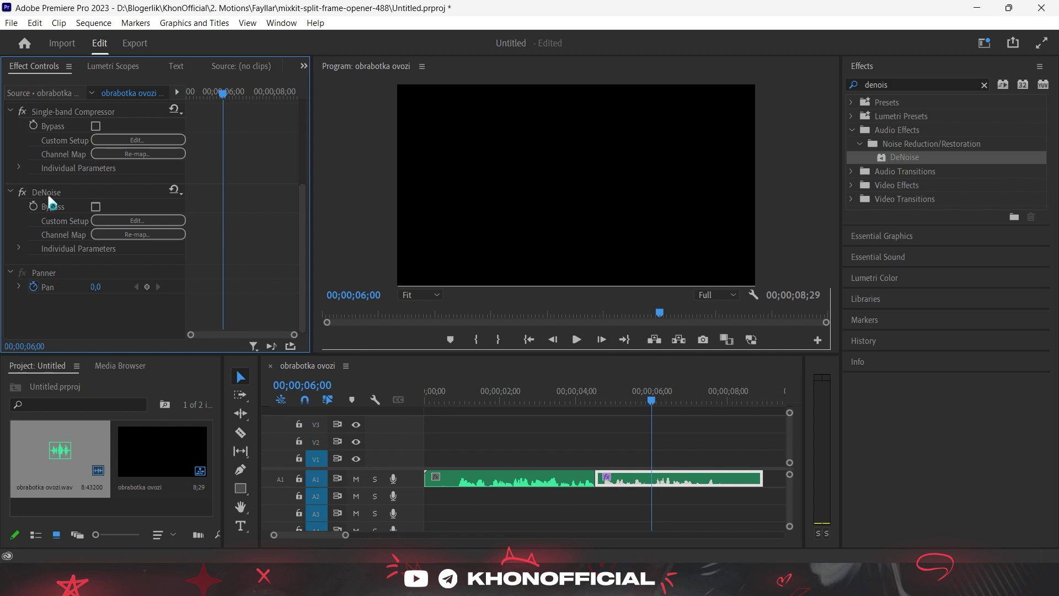
# - Delete DeNoise from Effect Controls, leaving Parametric Equalizer and Single-band Compressor on the clip
pyautogui.click(49, 196)
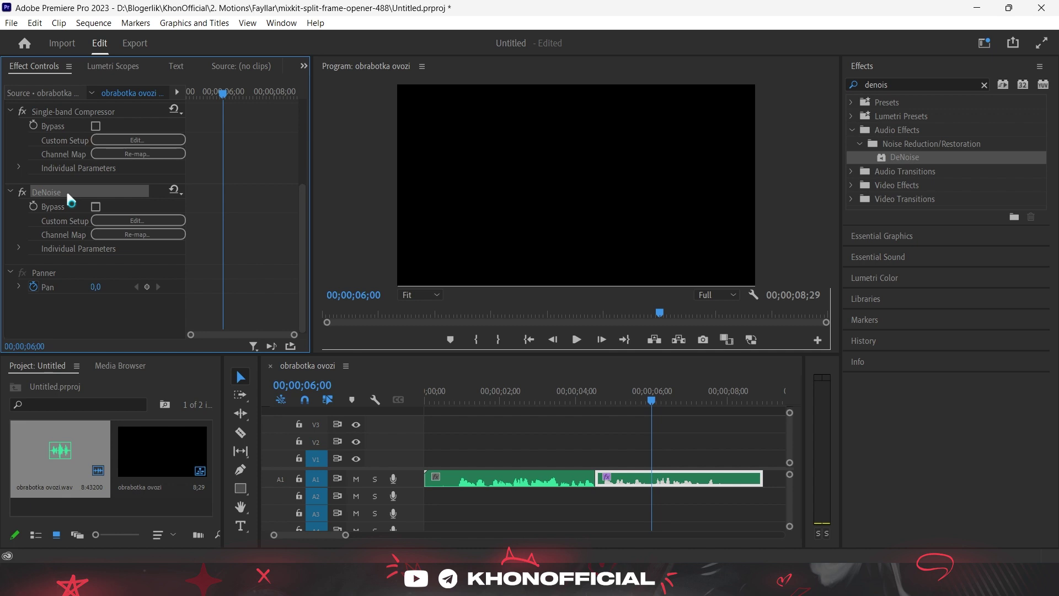
pyautogui.press('Delete')
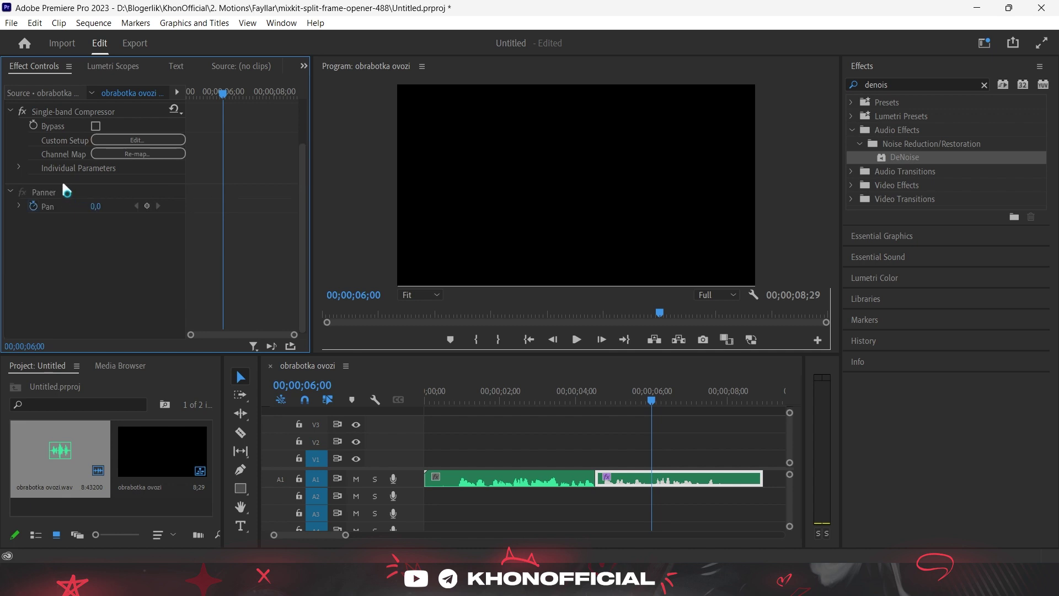
pyautogui.scroll(3, 129, 277)
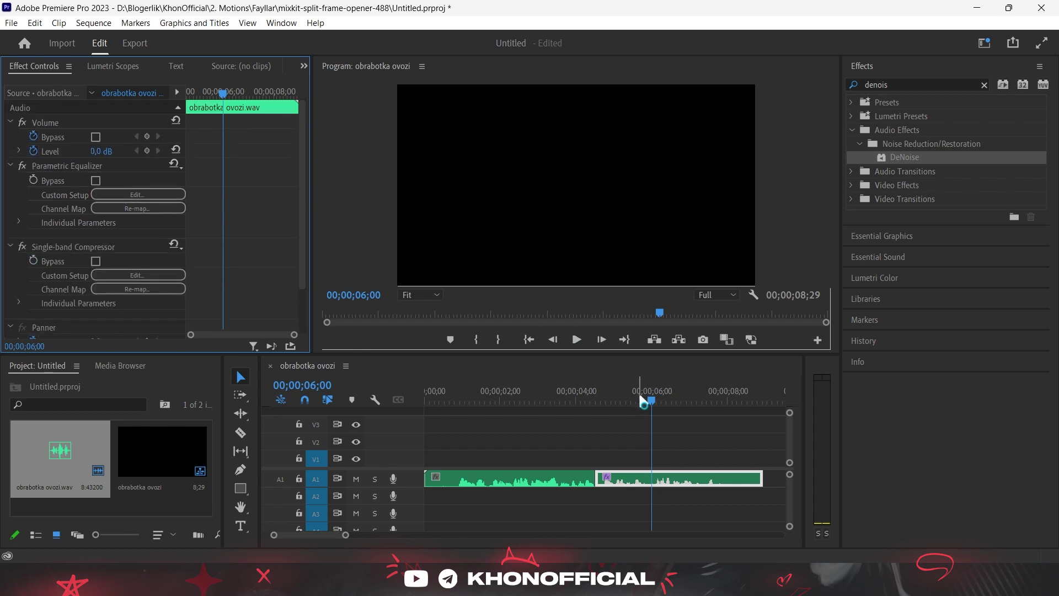